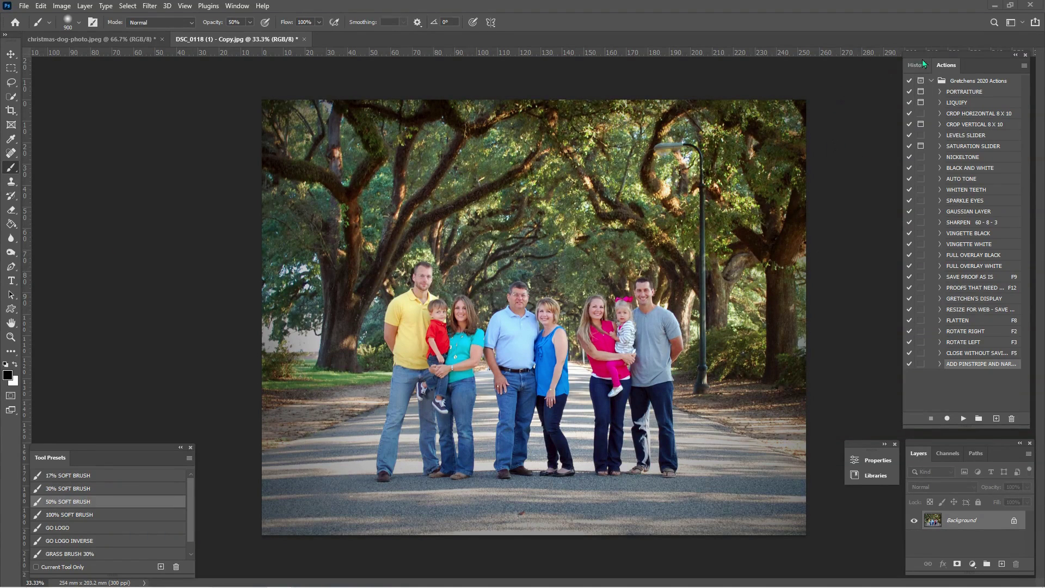
Turn on Button Mode so the Actions panel shows coloured action buttons
click(1024, 65)
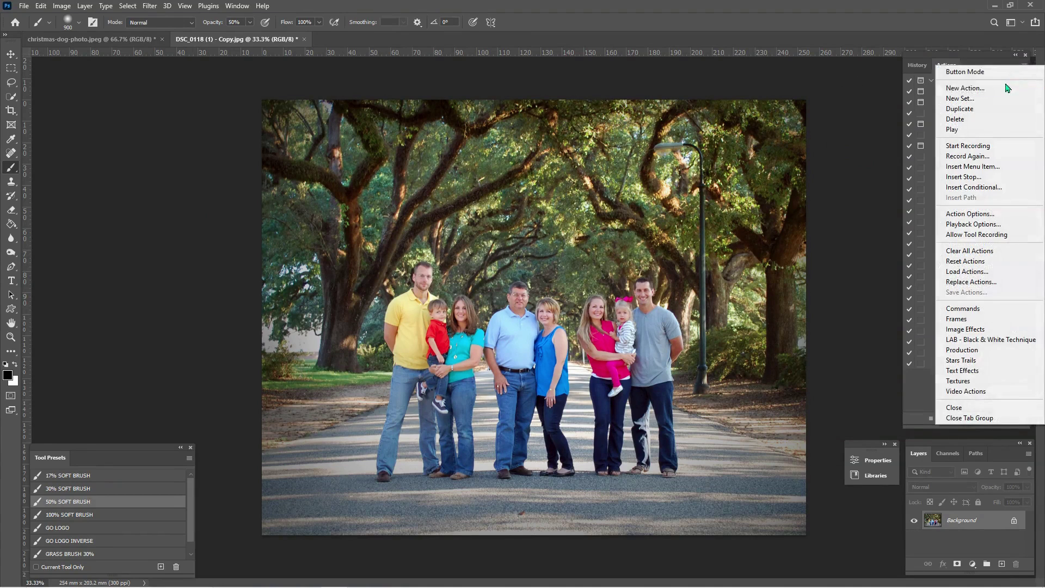
click(996, 71)
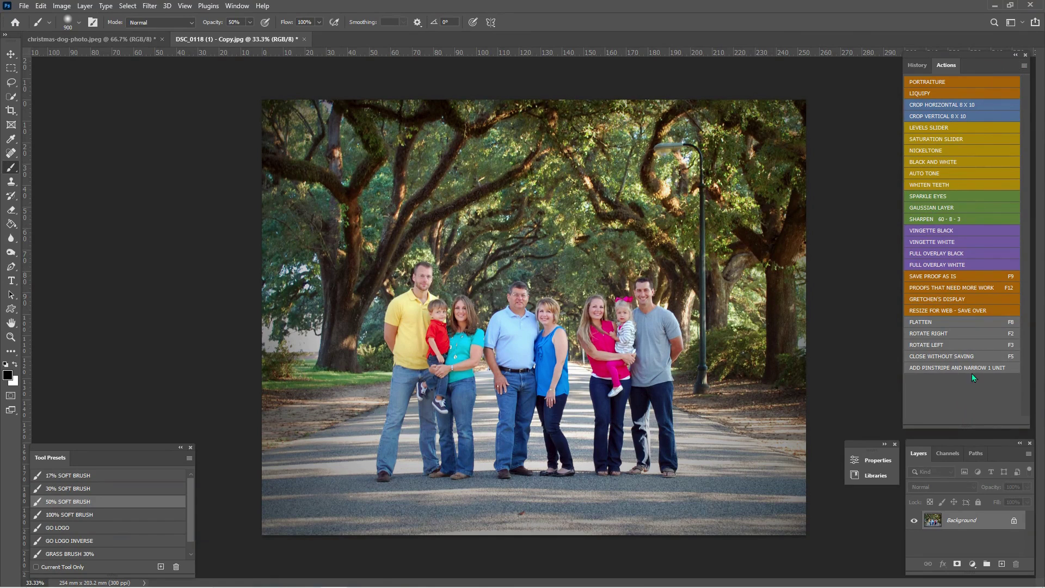
Turn off Button Mode, then expand and collapse NICKELTONE's recorded steps
click(1024, 66)
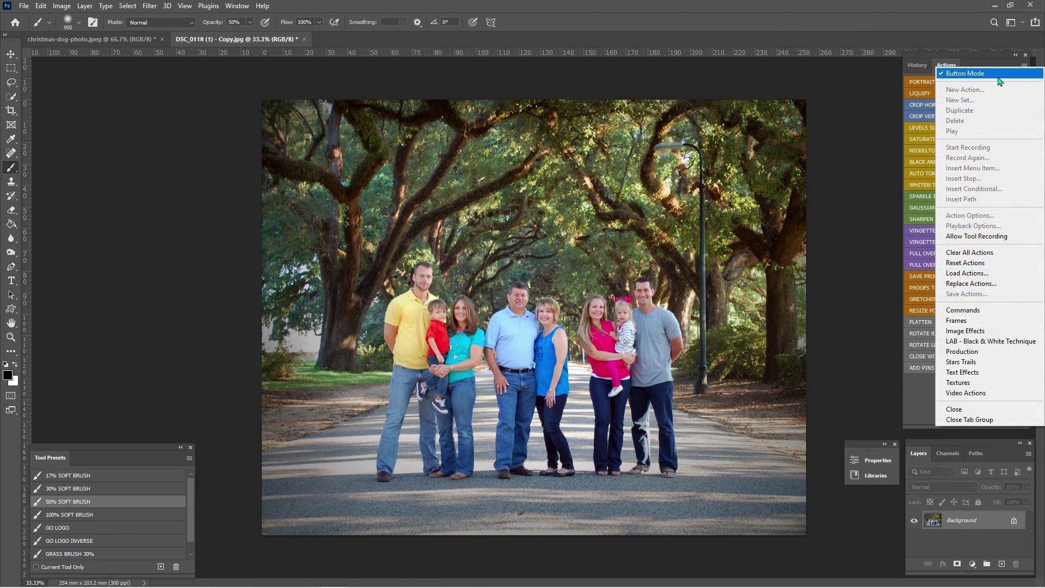
click(985, 76)
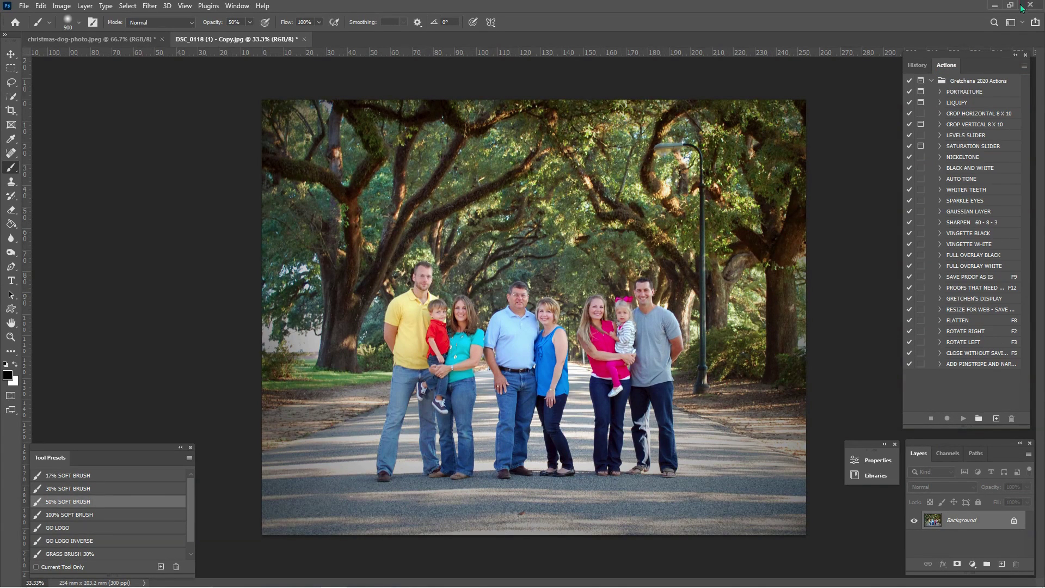
click(940, 157)
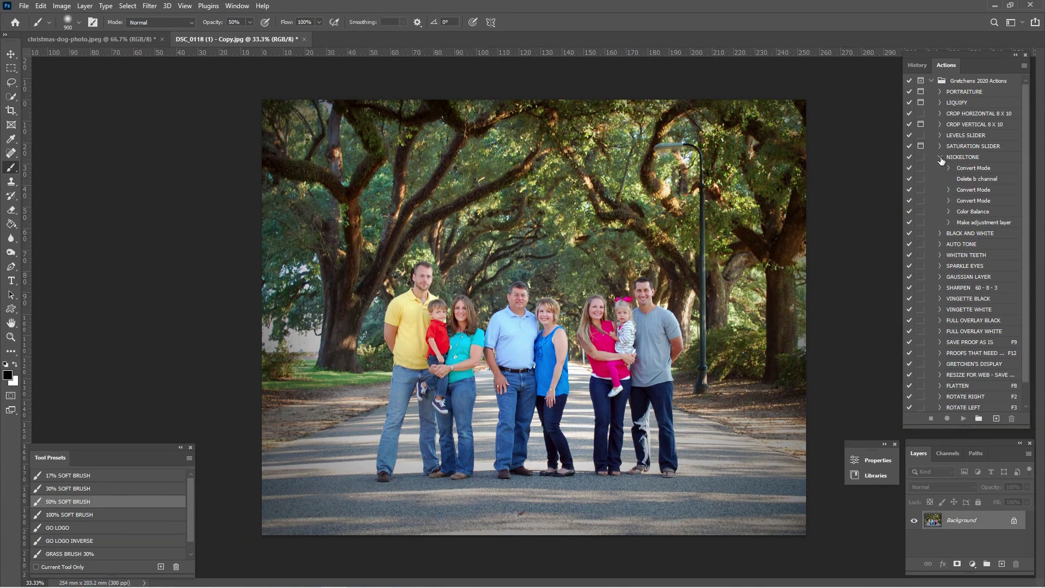
click(940, 158)
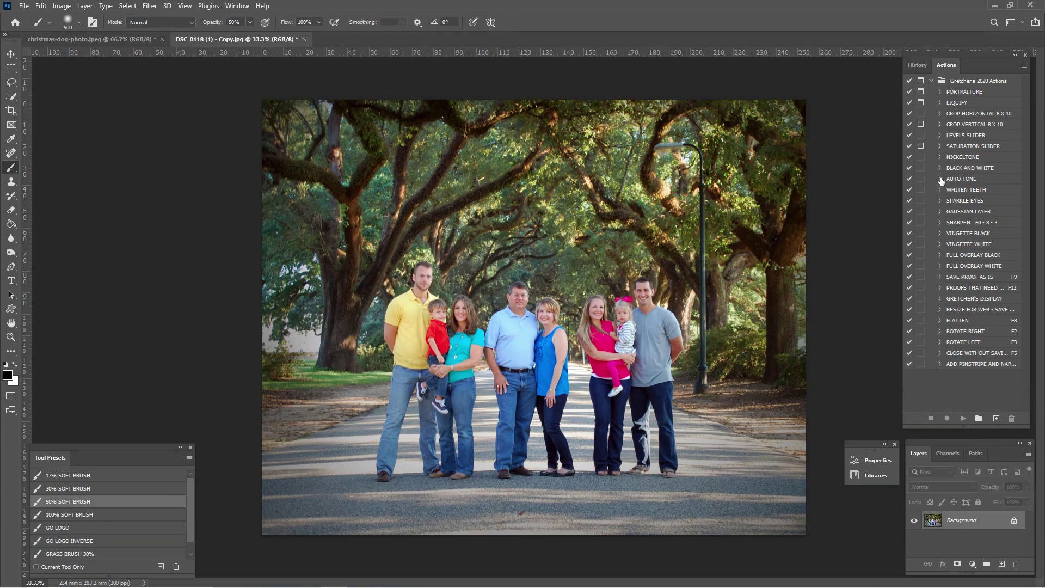
Expand and collapse the AUTO TONE and WHITEN TEETH actions to view their steps
click(940, 179)
click(939, 208)
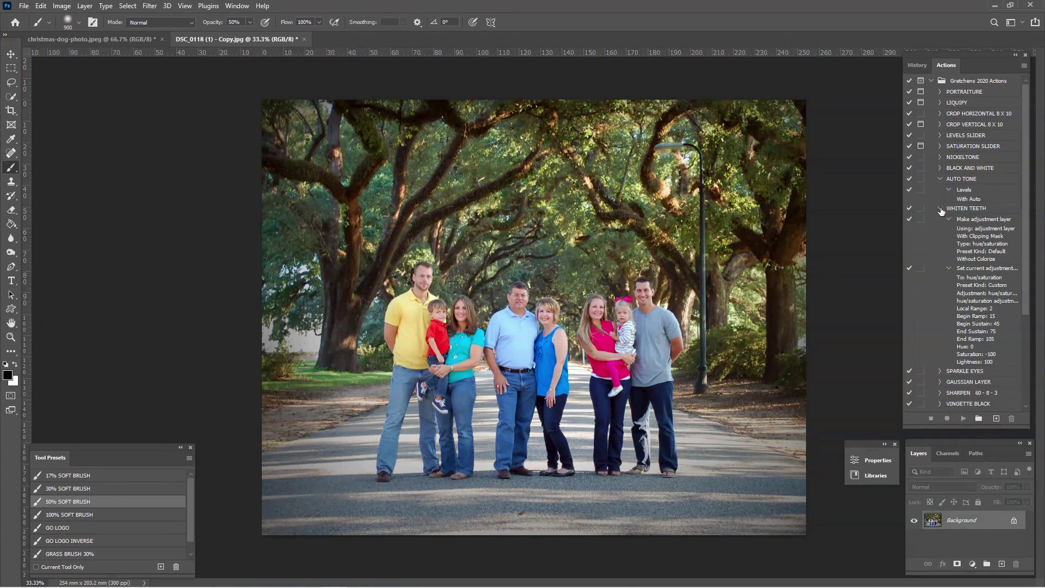
click(939, 208)
click(939, 179)
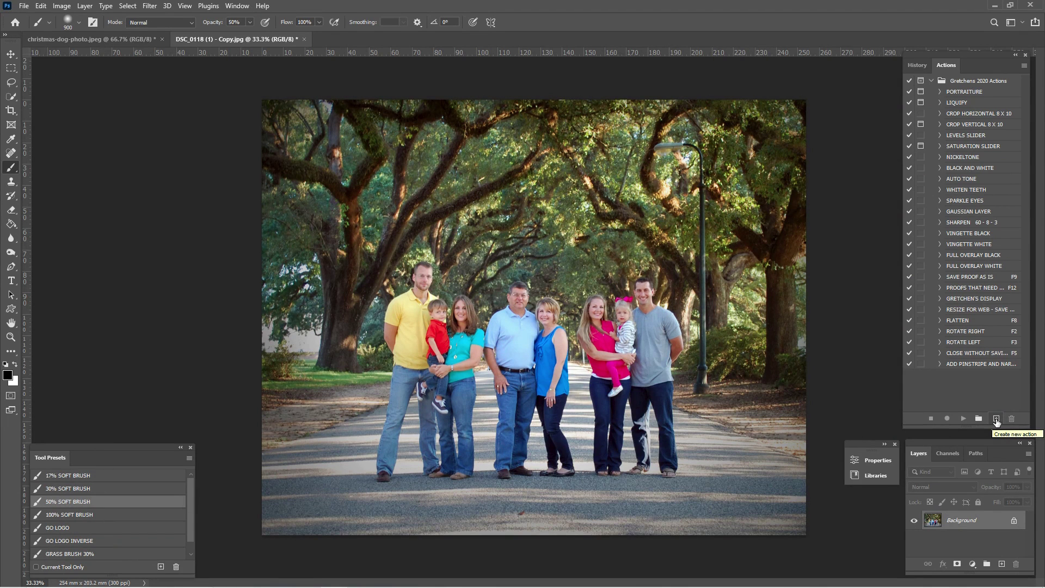
Create a new action named 'VIBRANCE ADJUSTMENT'
click(996, 419)
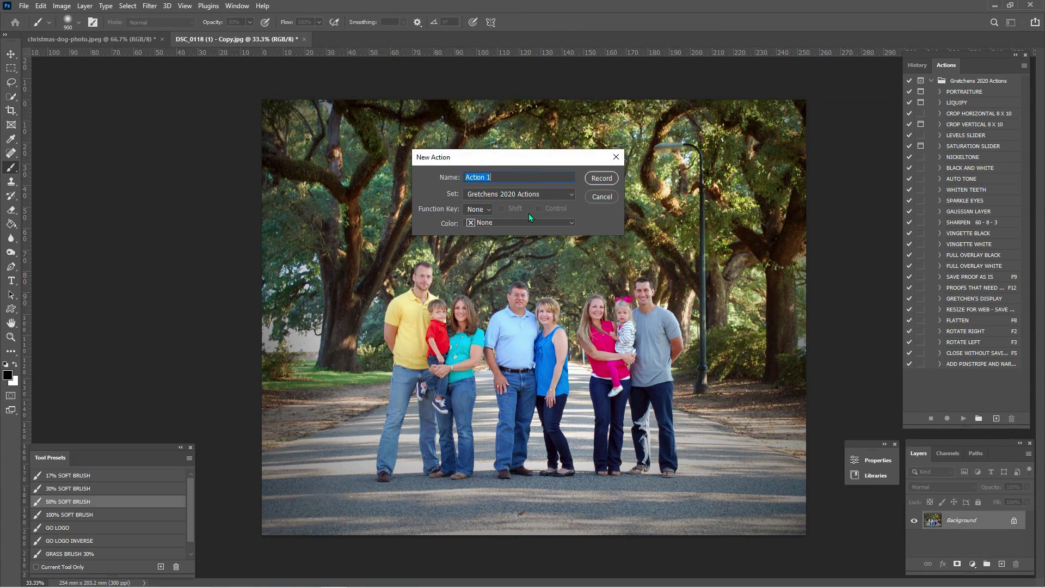
text(VIBRANCE ADJUSMENT)
key(BackSpace)
key(BackSpace)
key(BackSpace)
key(BackSpace)
text(TMENT)
Give the action a Shift+F6 shortcut and Yellow colour, then start recording
click(485, 209)
click(478, 276)
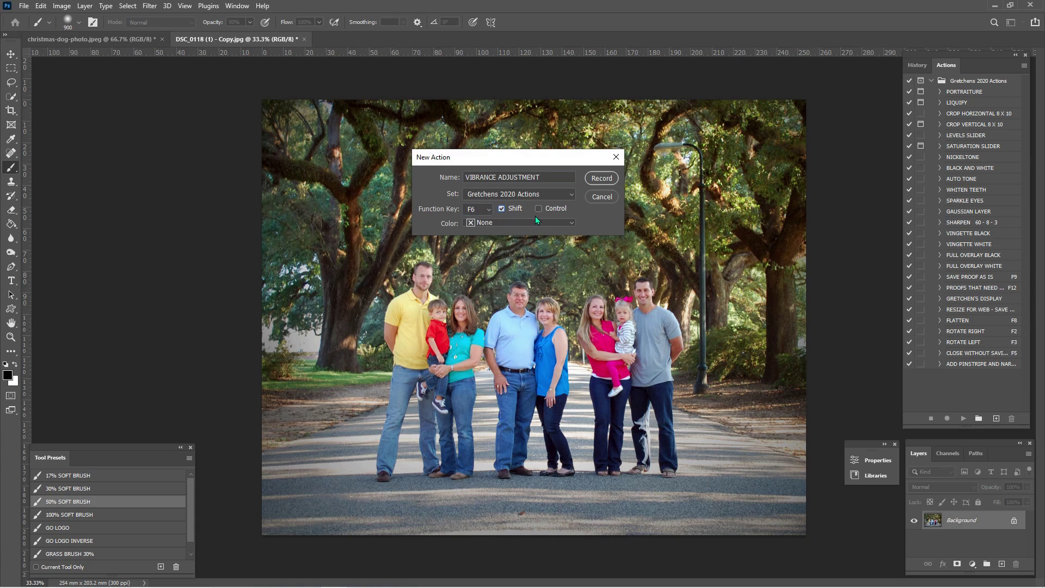
click(555, 222)
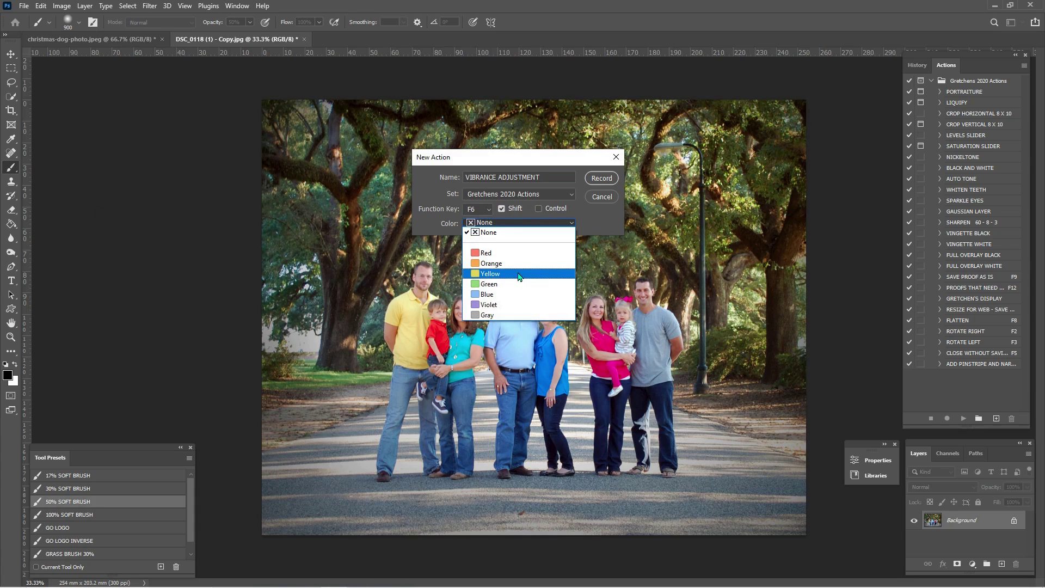
click(495, 273)
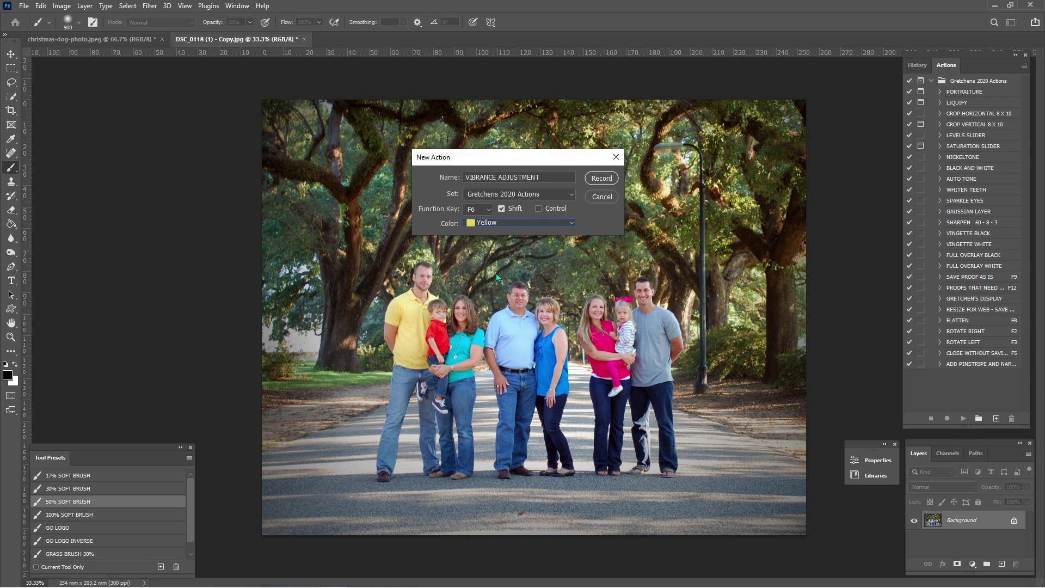
click(588, 181)
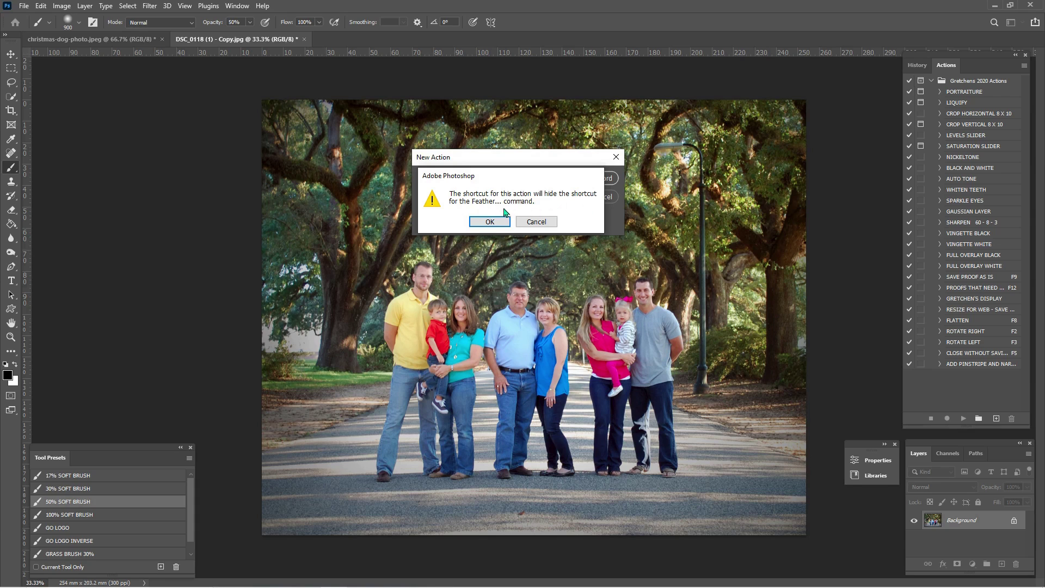
Accept the warning so Shift+F6 replaces the Feather shortcut
click(490, 221)
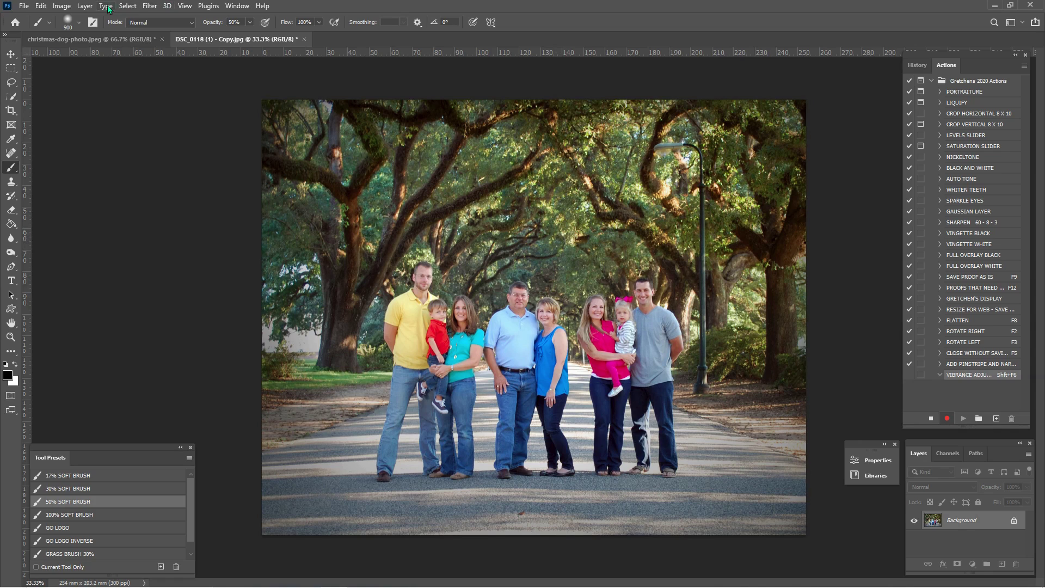
Record adding a Vibrance adjustment layer and choosing the 50% Soft Brush preset
click(84, 6)
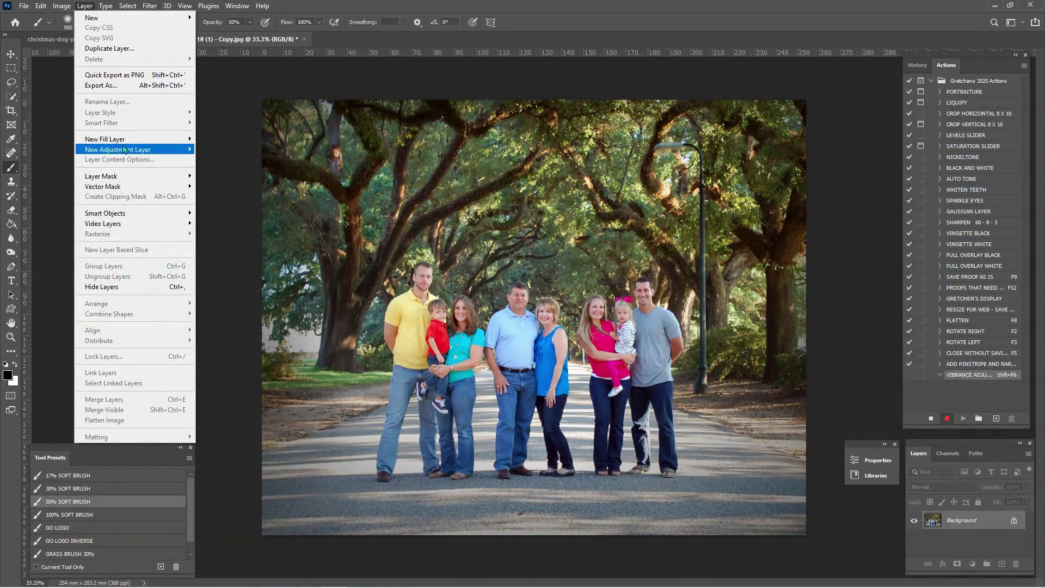
mouse_move(125, 152)
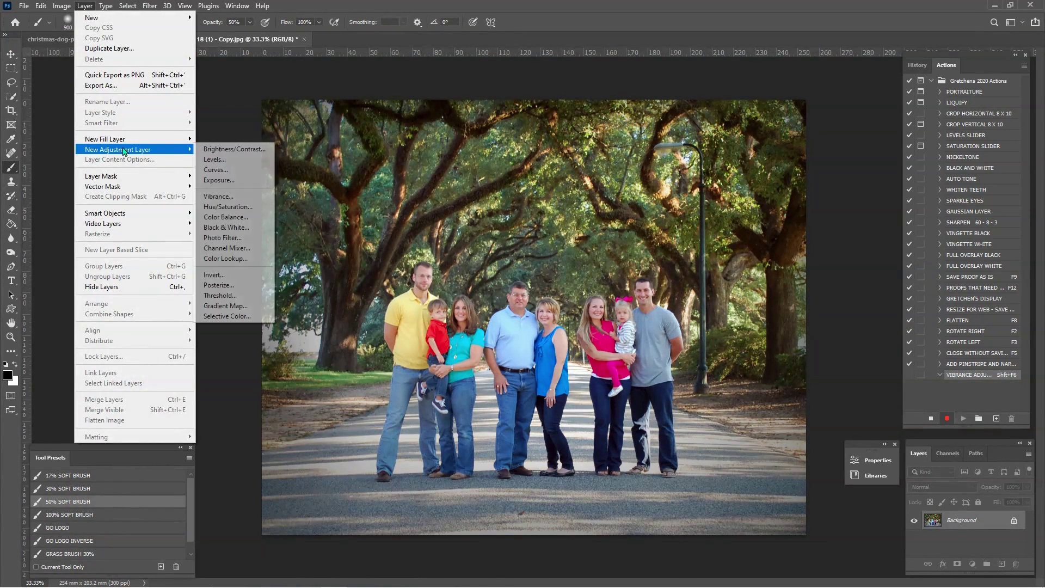
click(220, 197)
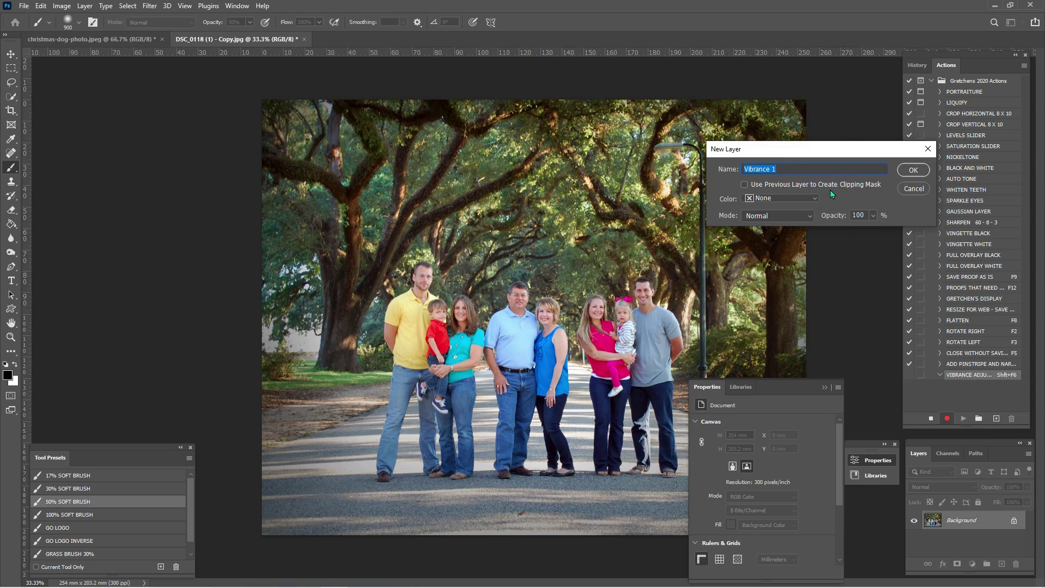
click(914, 170)
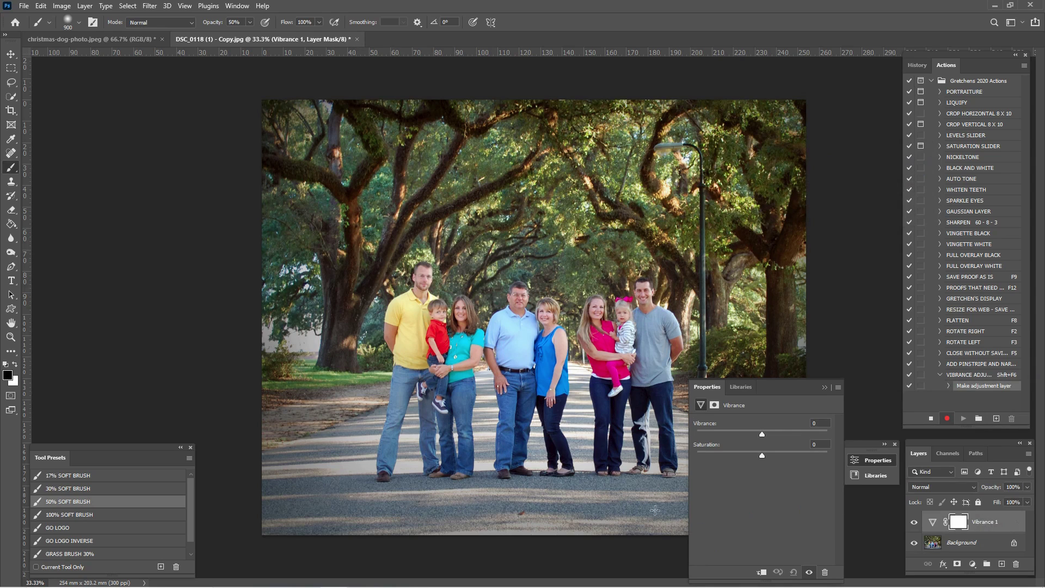
click(128, 501)
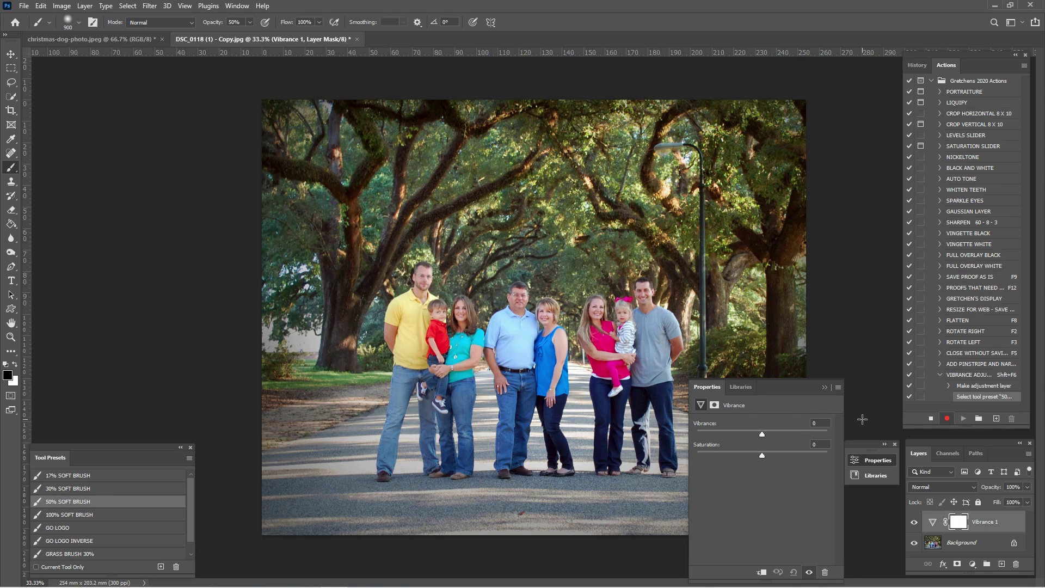
Stop recording, delete the Vibrance 1 layer and revert to the original History snapshot
click(930, 418)
drag(1001, 522, 1015, 566)
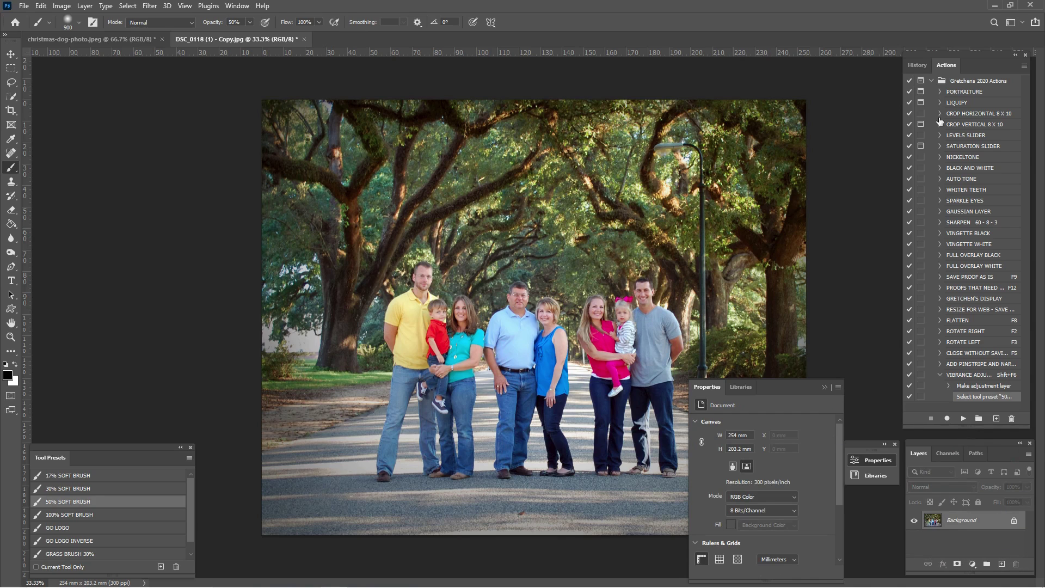
click(955, 85)
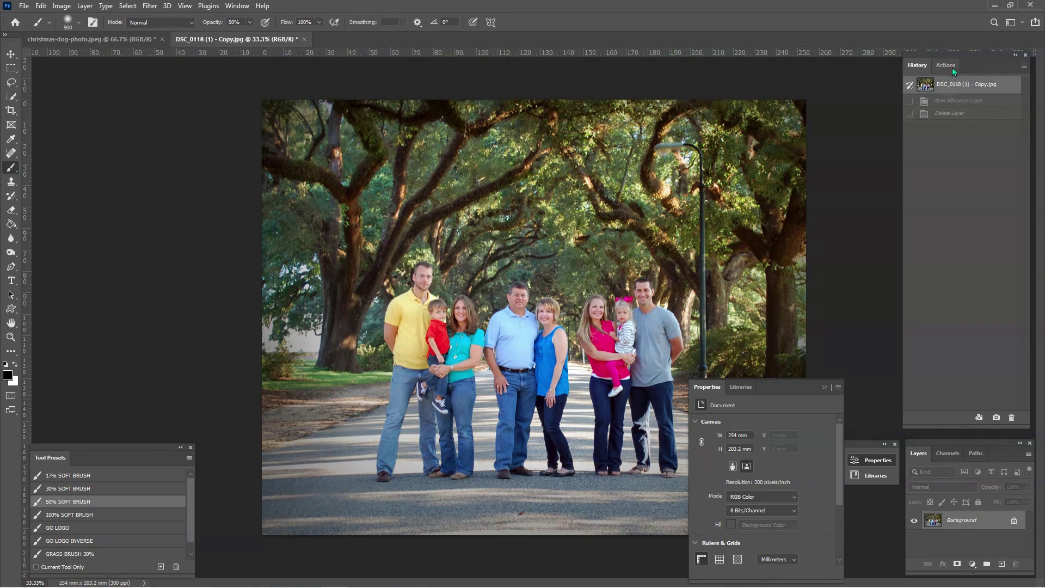
Switch the Actions panel to Button Mode and play VIBRANCE ADJUSTMENT
click(946, 66)
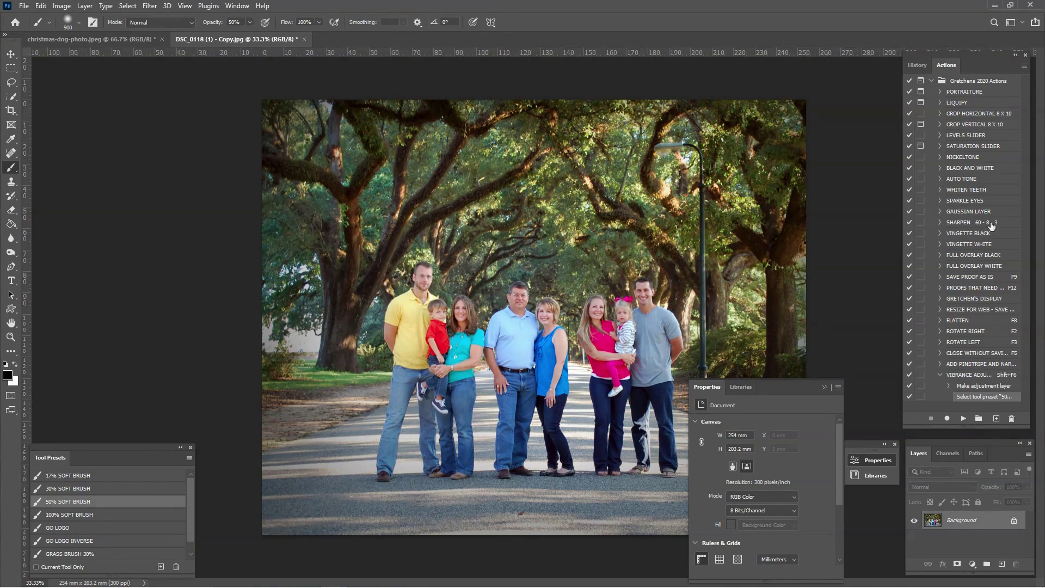
click(1022, 68)
click(1022, 68)
click(1023, 68)
click(991, 74)
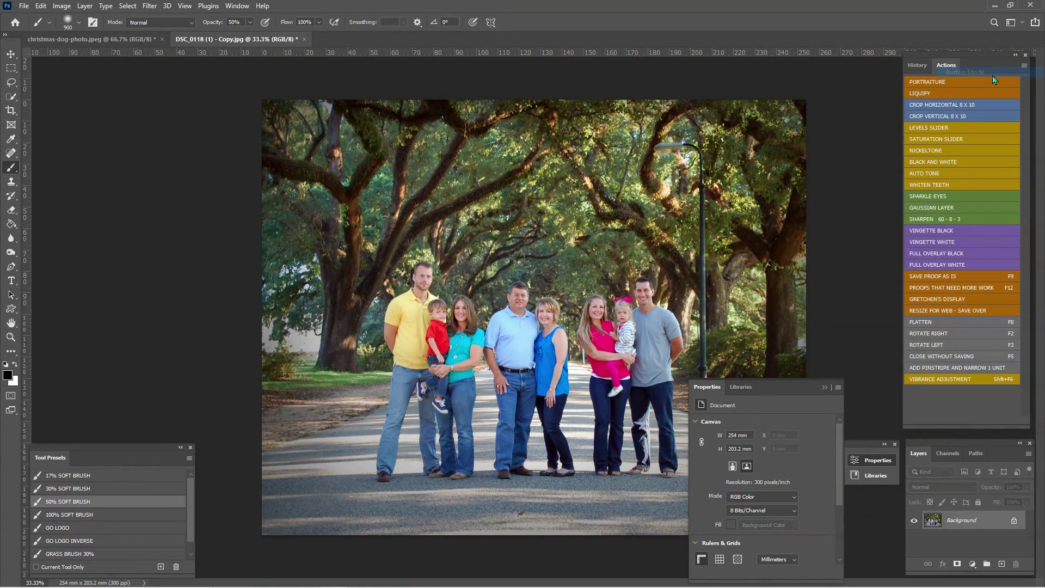
click(965, 380)
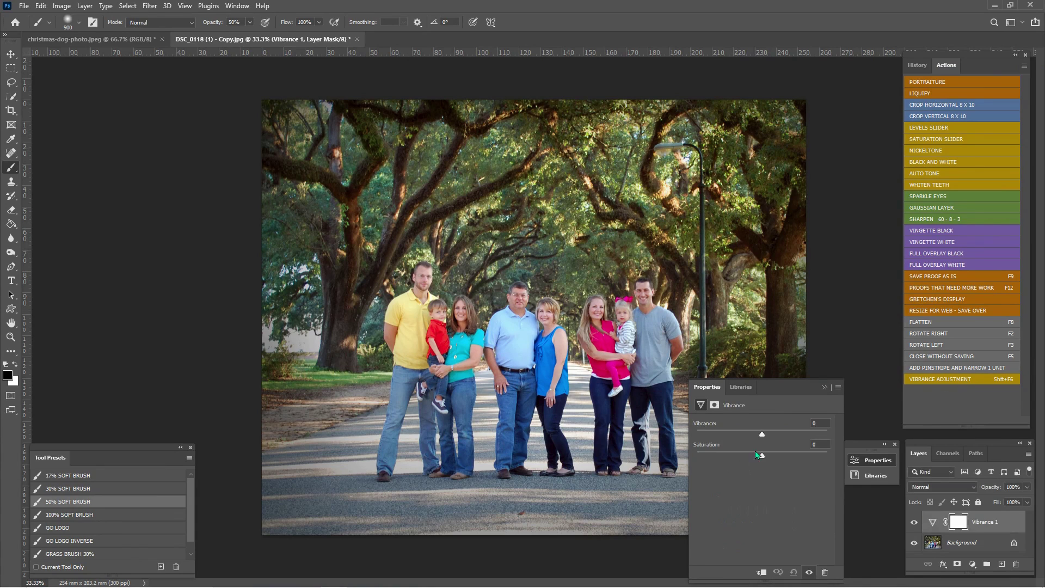
Set Vibrance to +92 and Saturation to +51, and paint the mask over the centre
drag(763, 436, 822, 432)
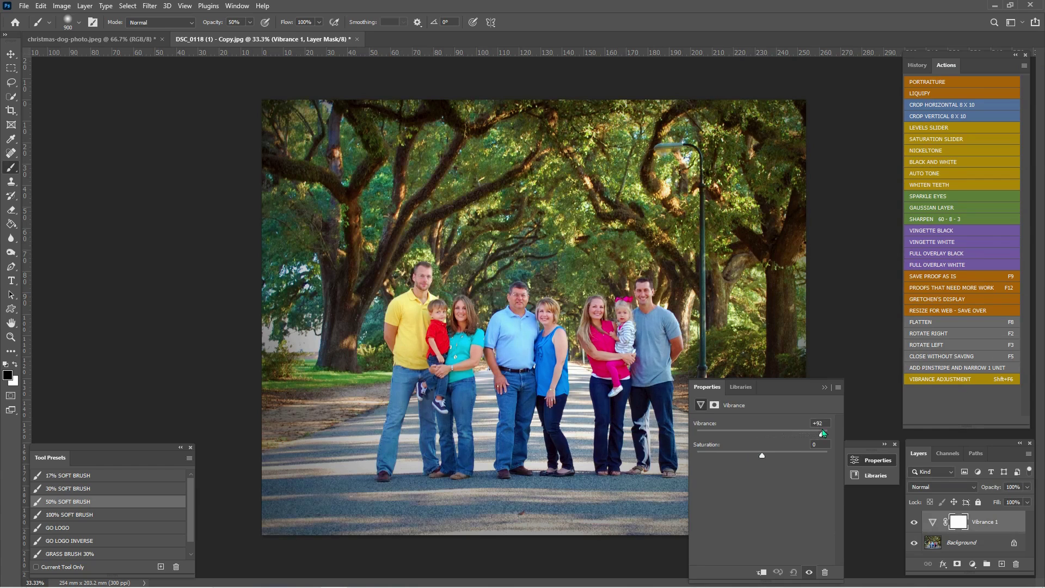
drag(769, 452, 794, 455)
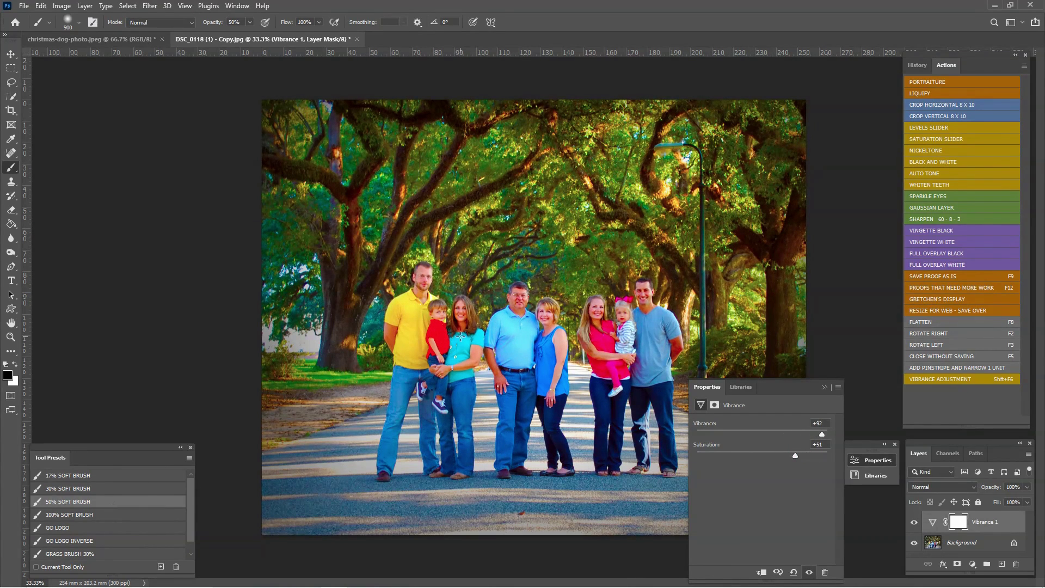
mouse_move(477, 341)
mouse_down()
mouse_move(524, 277)
mouse_move(557, 438)
mouse_move(517, 511)
mouse_move(629, 536)
mouse_up()
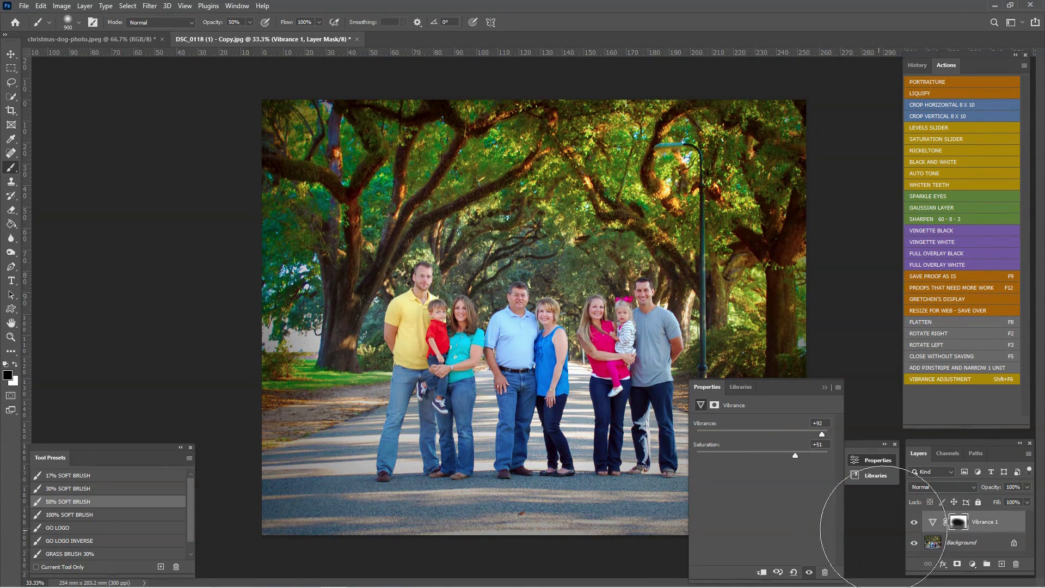
Toggle Vibrance 1's visibility to compare the result, leaving the layer hidden
click(914, 523)
click(913, 521)
drag(777, 386, 833, 381)
click(914, 522)
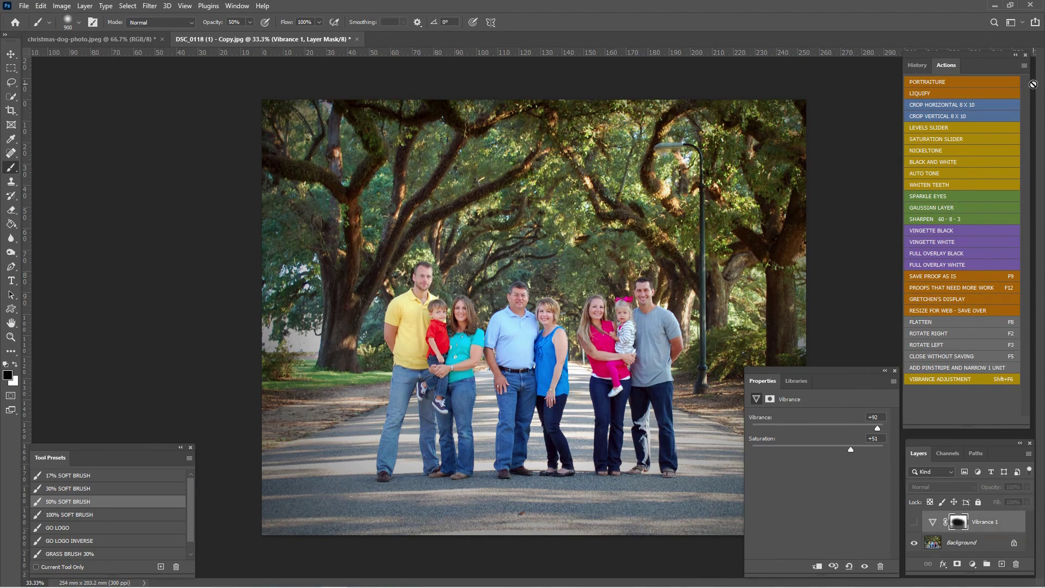
Switch to list view, drag VIBRANCE ADJUSTMENT below SATURATION SLIDER, and restore Button Mode
click(1023, 65)
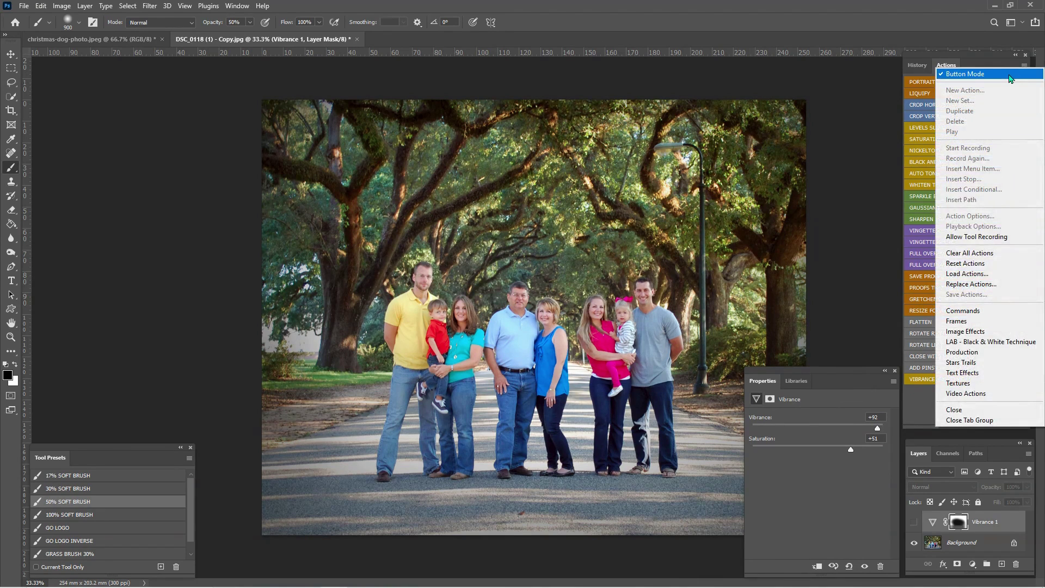
click(1009, 74)
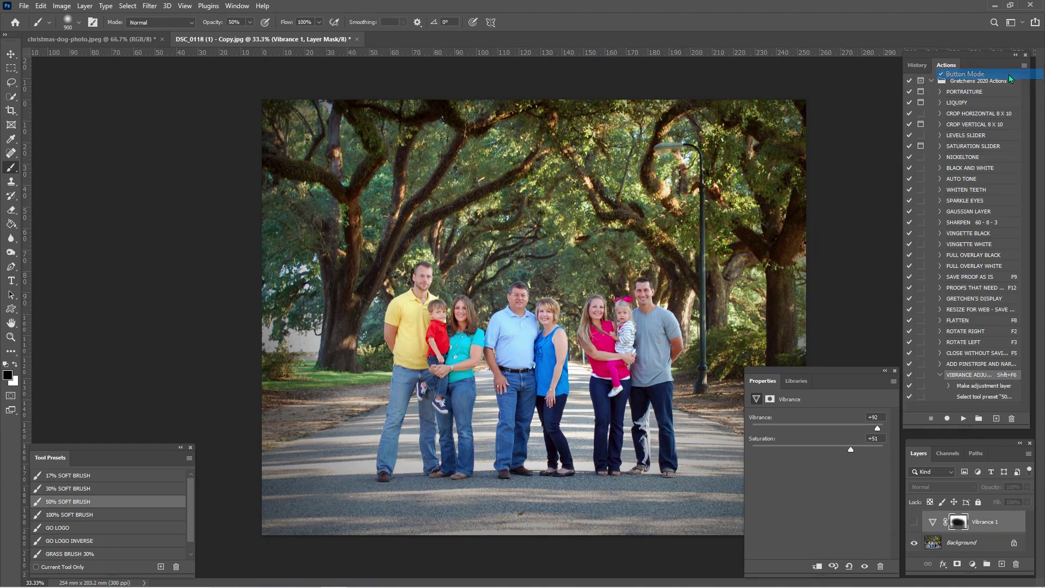
click(939, 375)
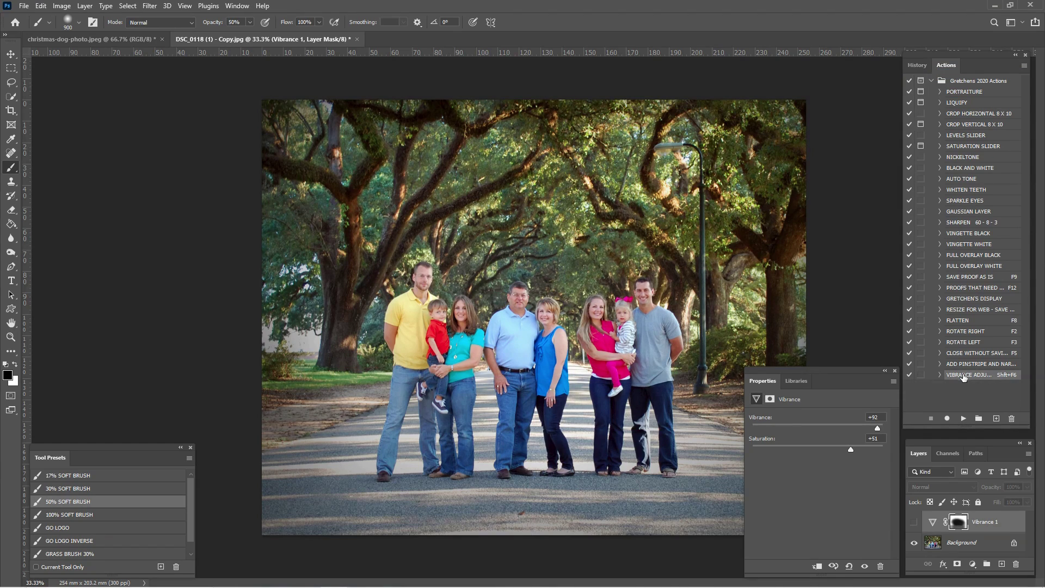
drag(971, 379, 980, 158)
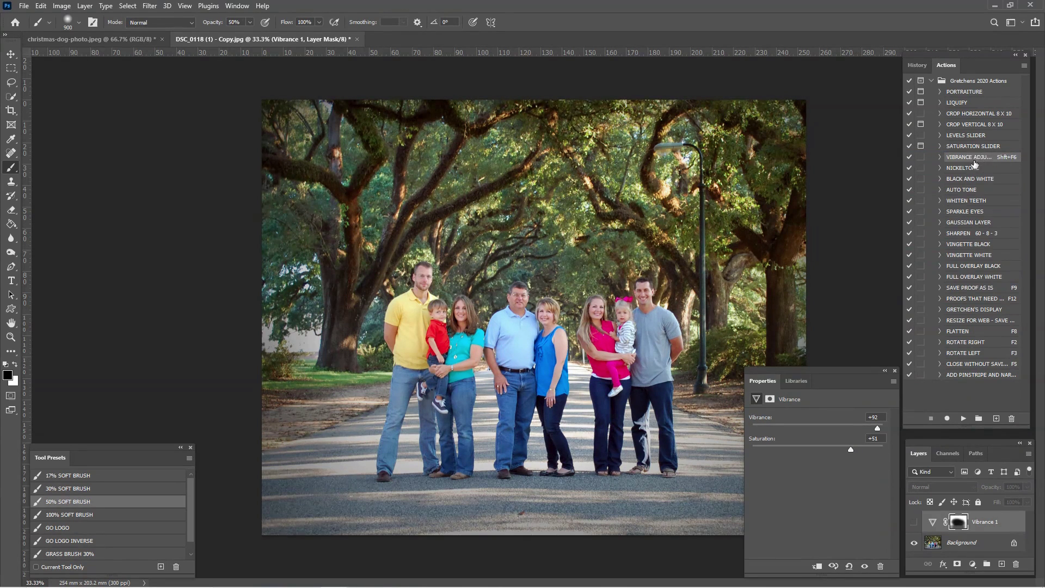
click(1024, 68)
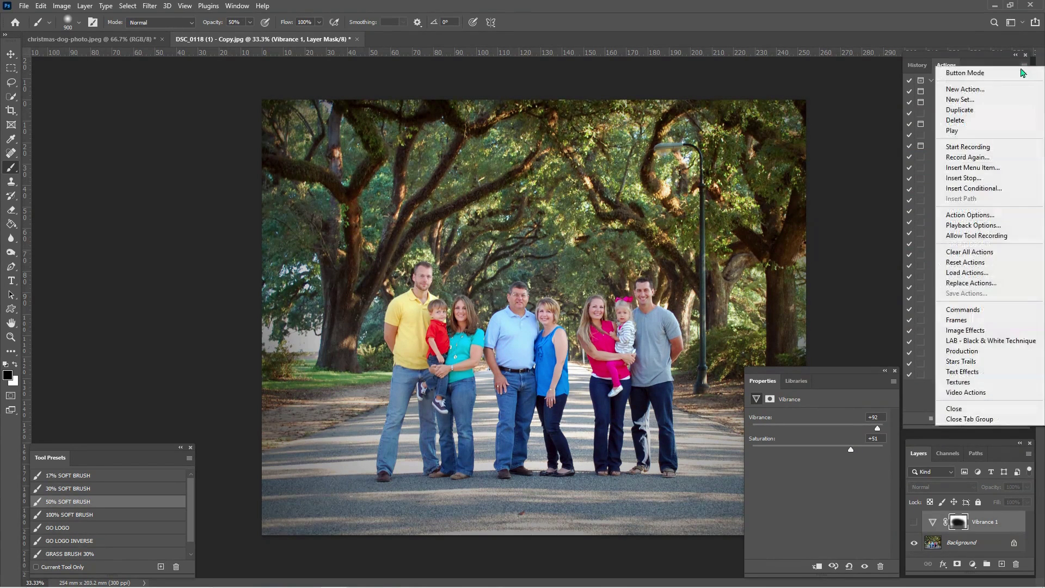
click(1013, 74)
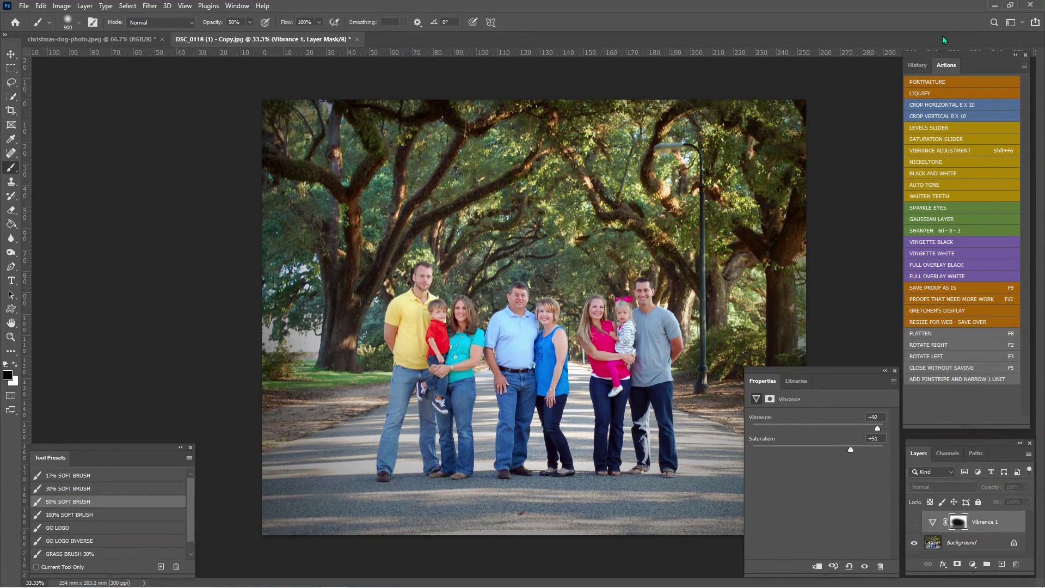
Revert the photo to its original History snapshot
click(928, 65)
click(971, 103)
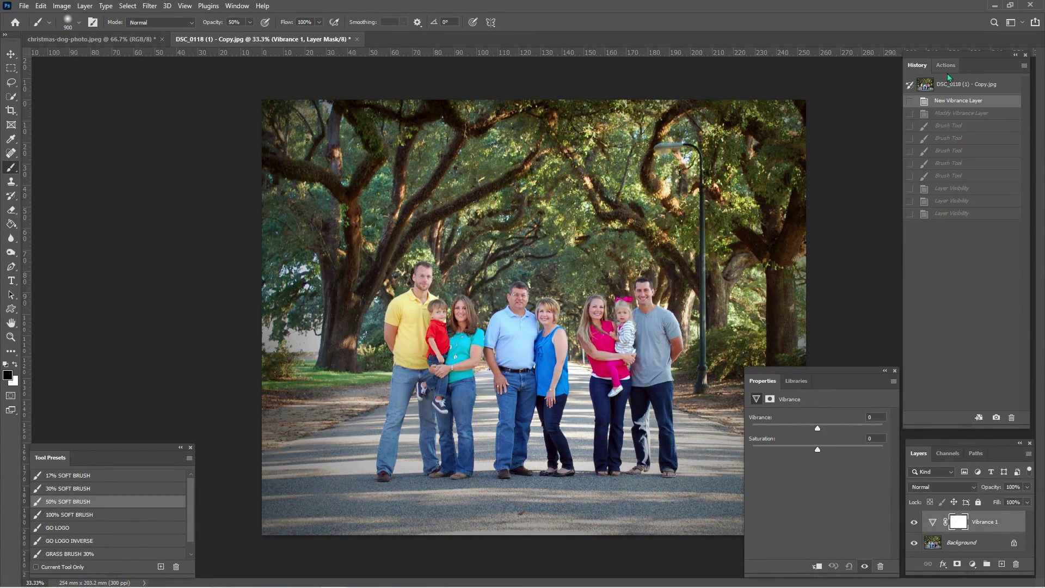
click(955, 86)
click(946, 64)
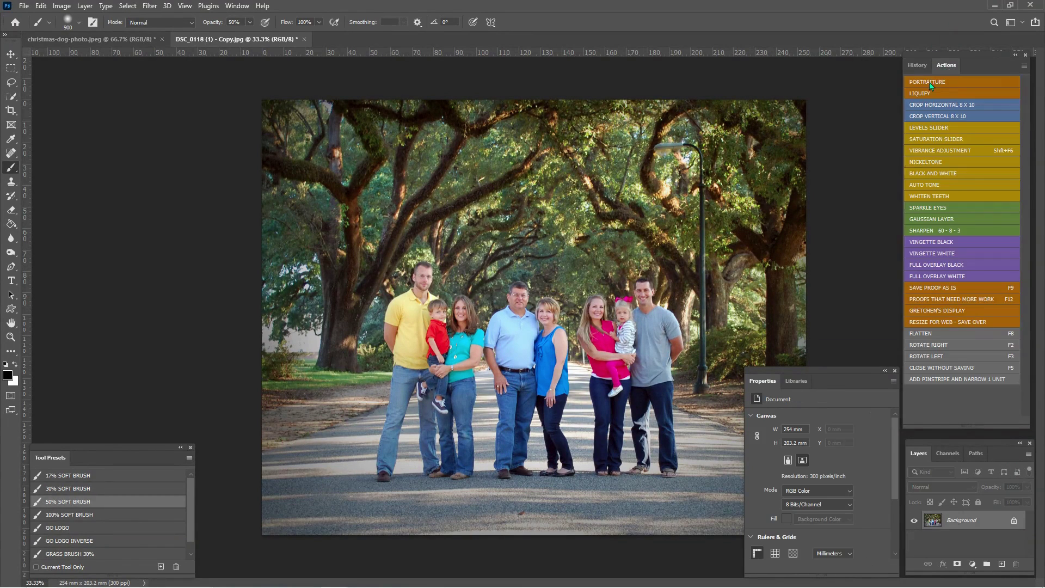
Play VIBRANCE ADJUSTMENT and set Vibrance +73 and Saturation +64
click(946, 164)
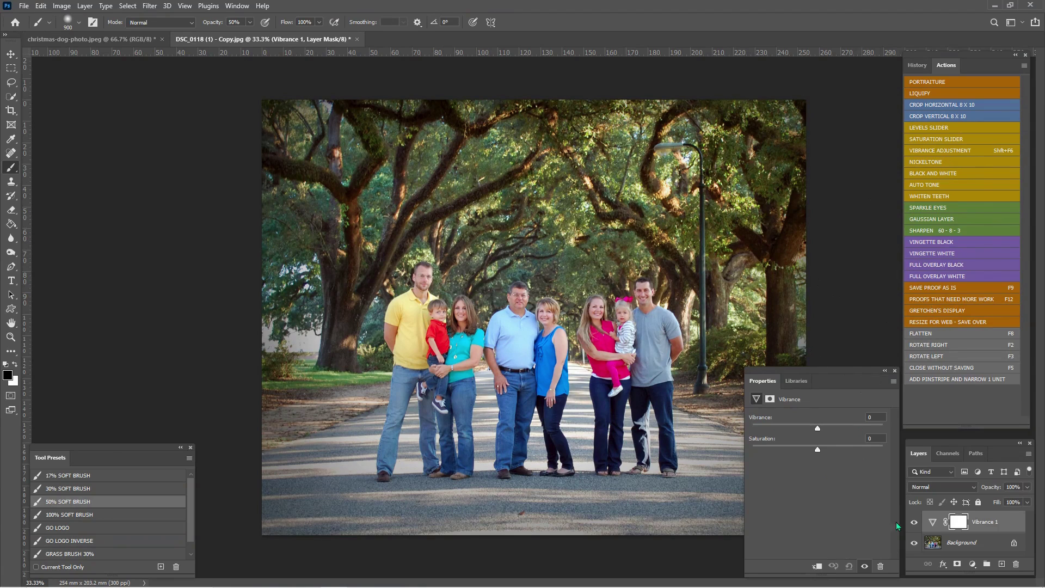
drag(851, 430, 859, 449)
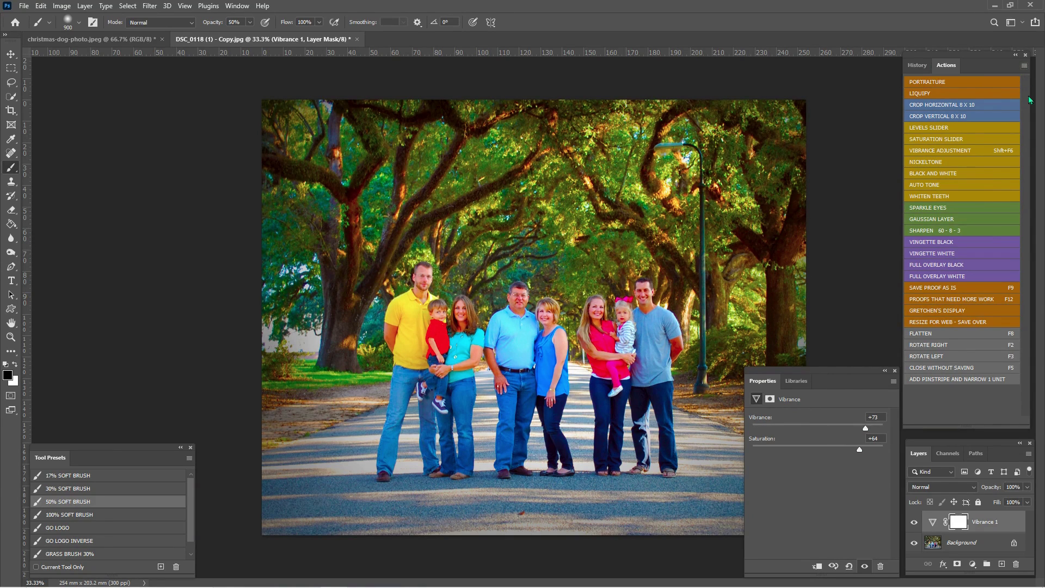
click(1024, 65)
Turn off Button Mode, select Gretchens 2020 Actions, and choose Save Actions
click(1020, 75)
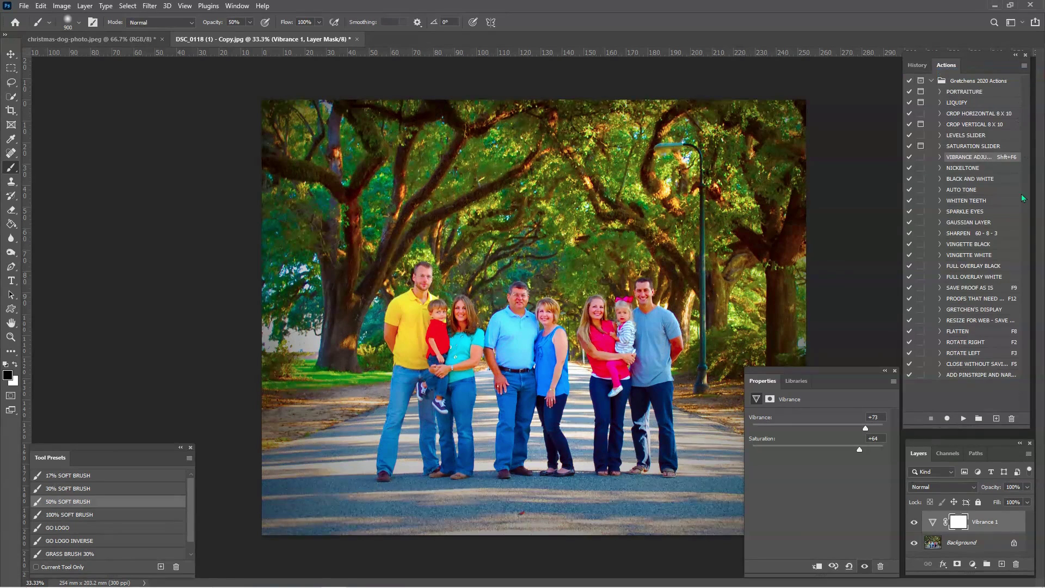
click(1024, 67)
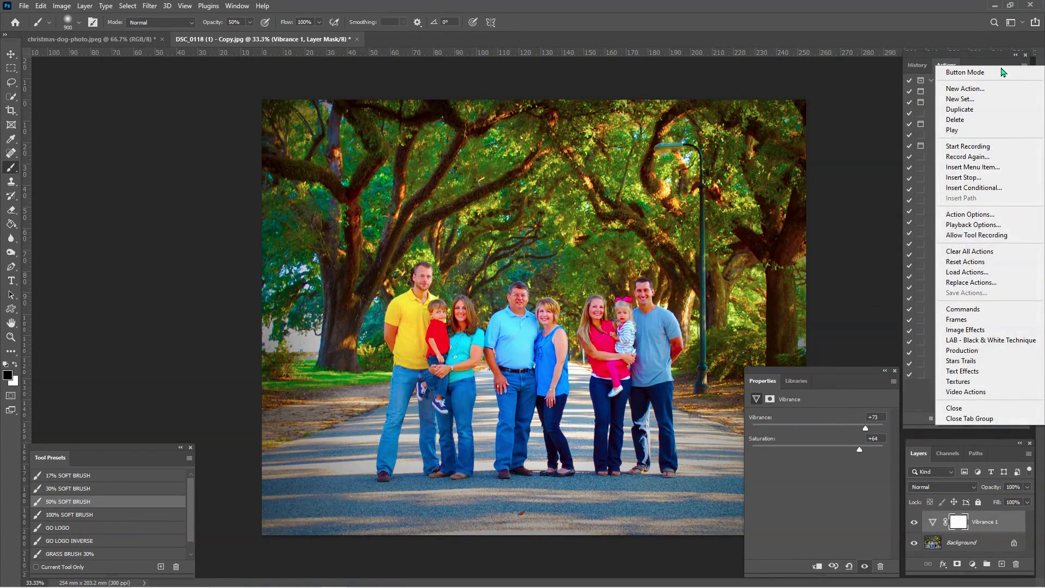
click(999, 63)
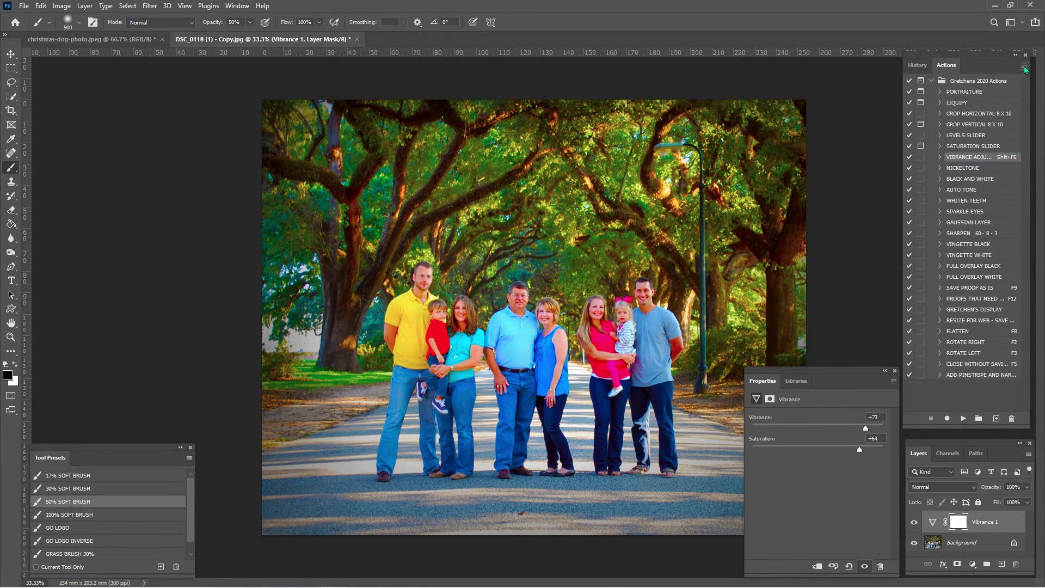
click(1024, 68)
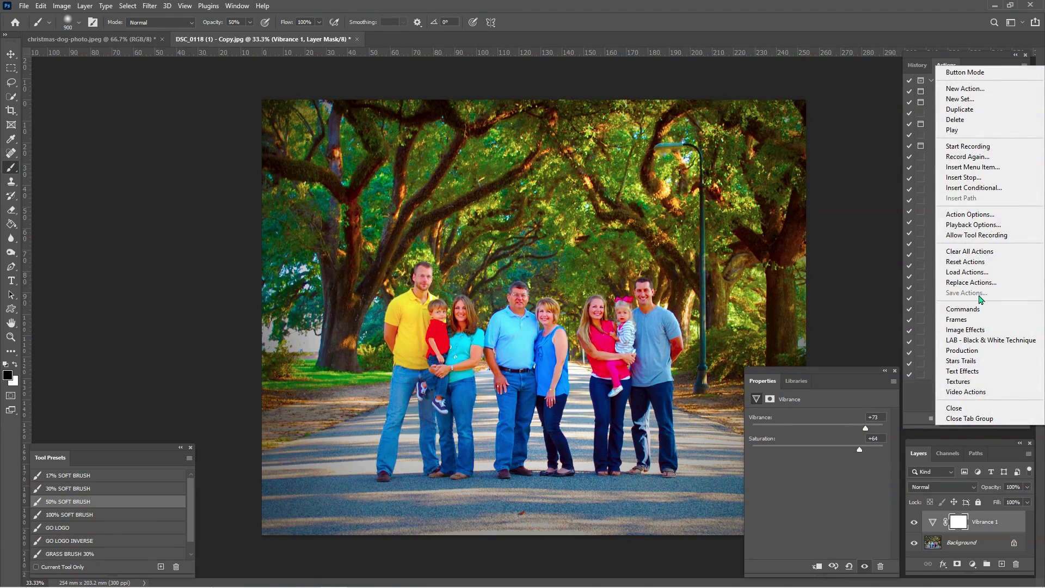
click(919, 397)
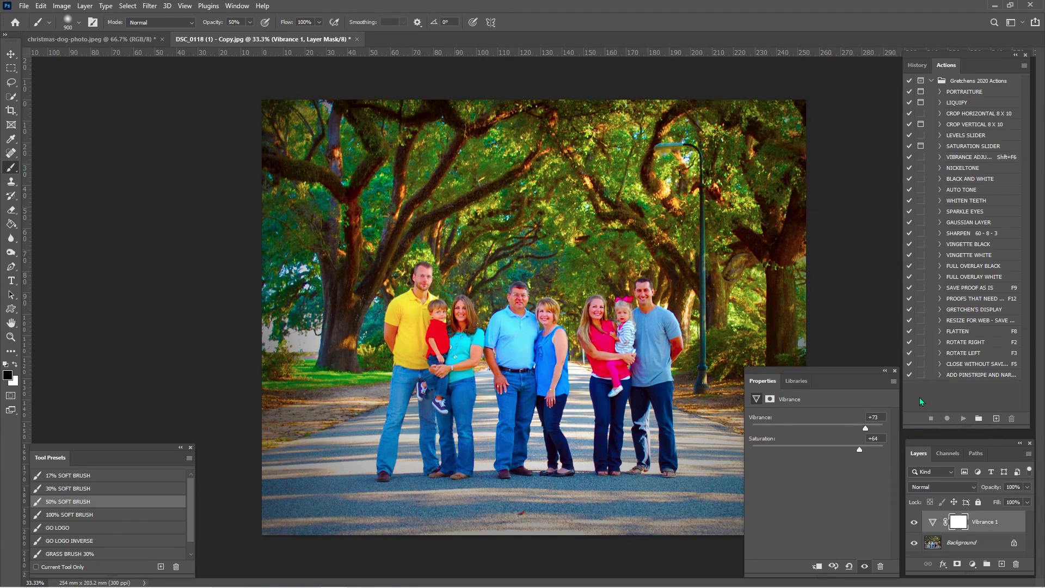
click(978, 81)
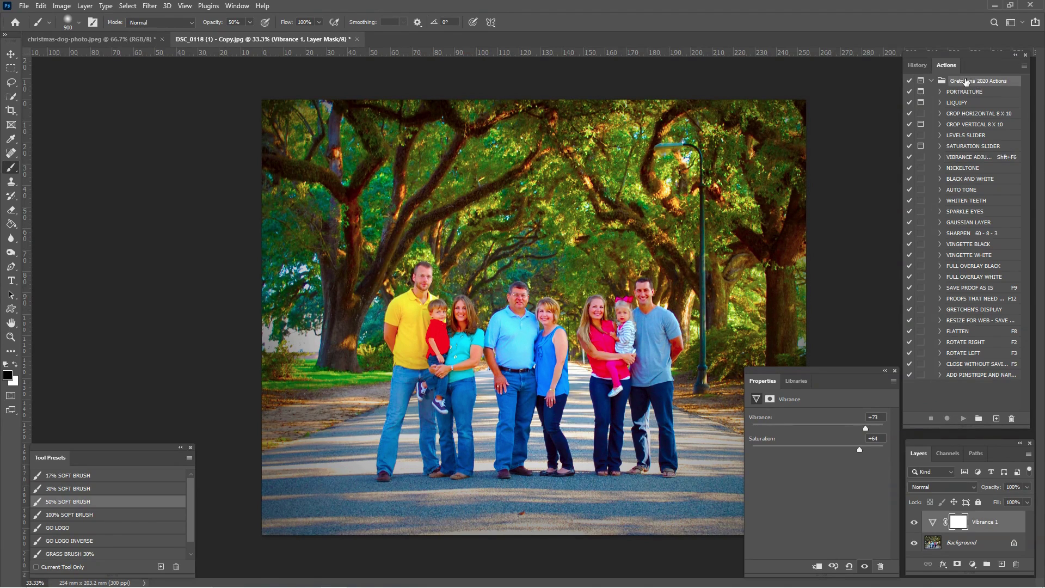
click(1023, 65)
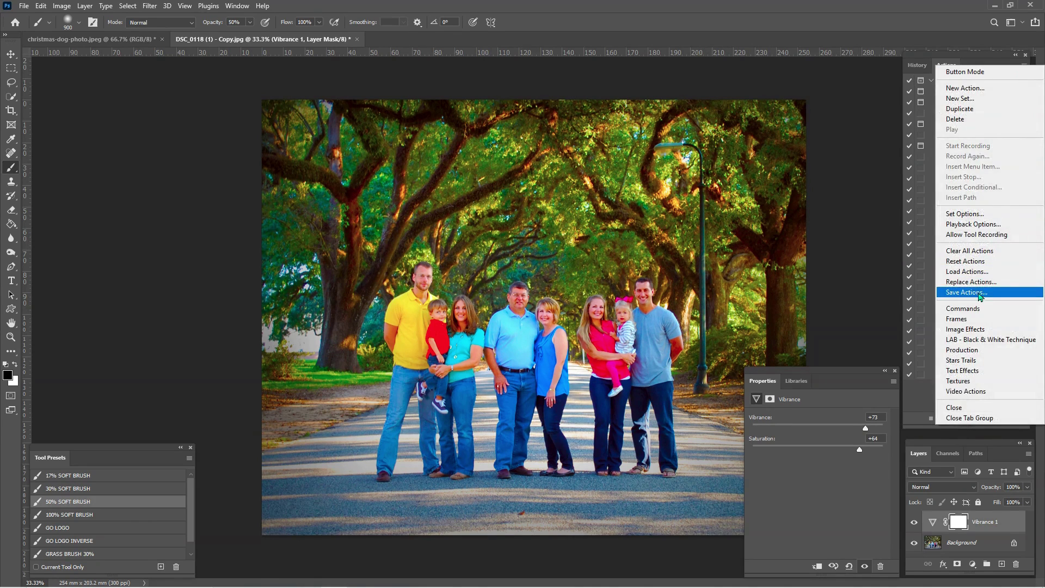
click(966, 292)
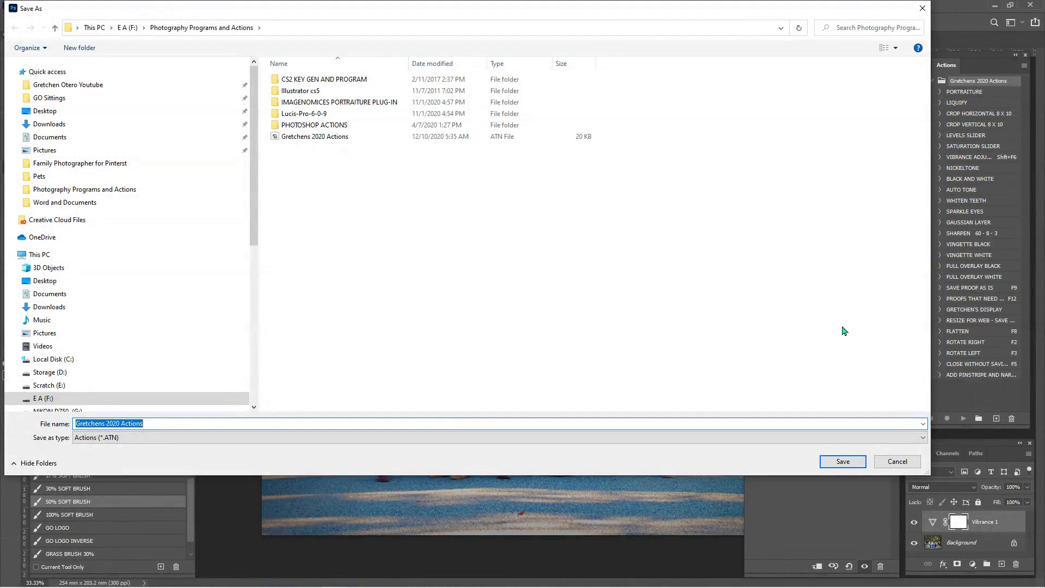
Replace Gretchens 2020 Actions.atn, then paint the Vibrance 1 mask to soften the tree canopy
click(844, 462)
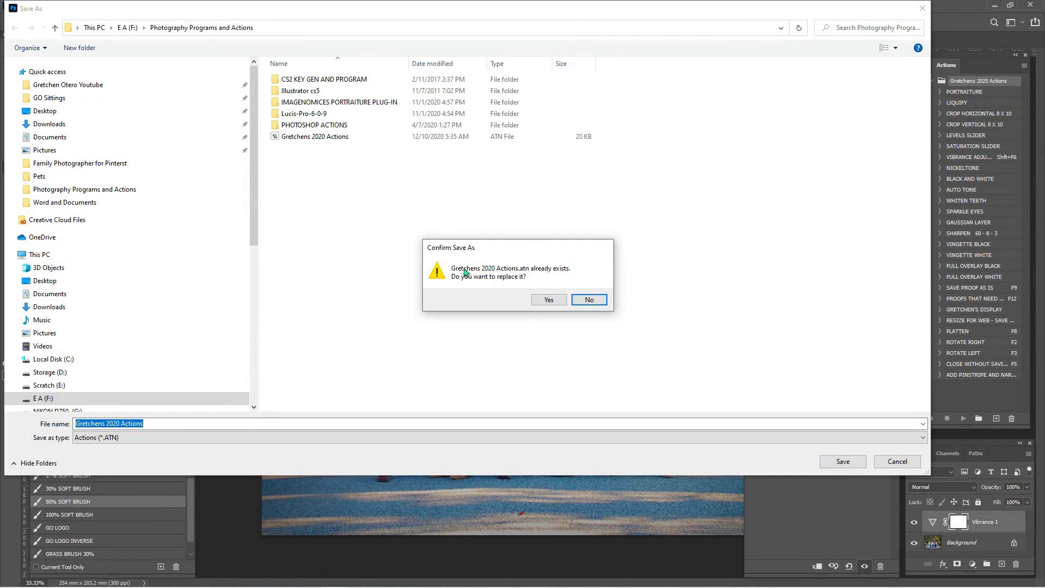
click(548, 301)
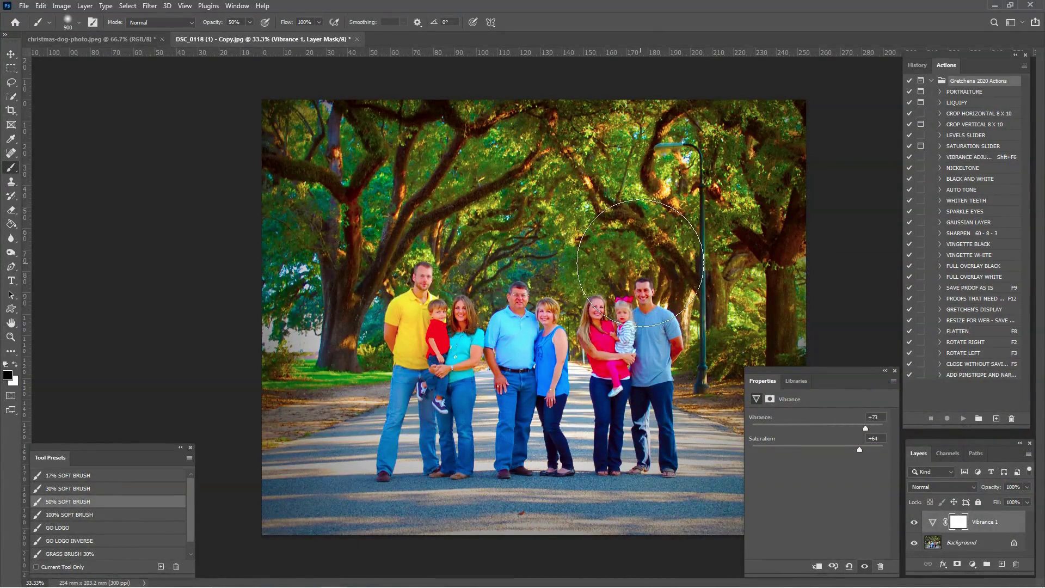
mouse_move(640, 263)
mouse_down()
mouse_move(685, 245)
mouse_move(666, 255)
mouse_up()
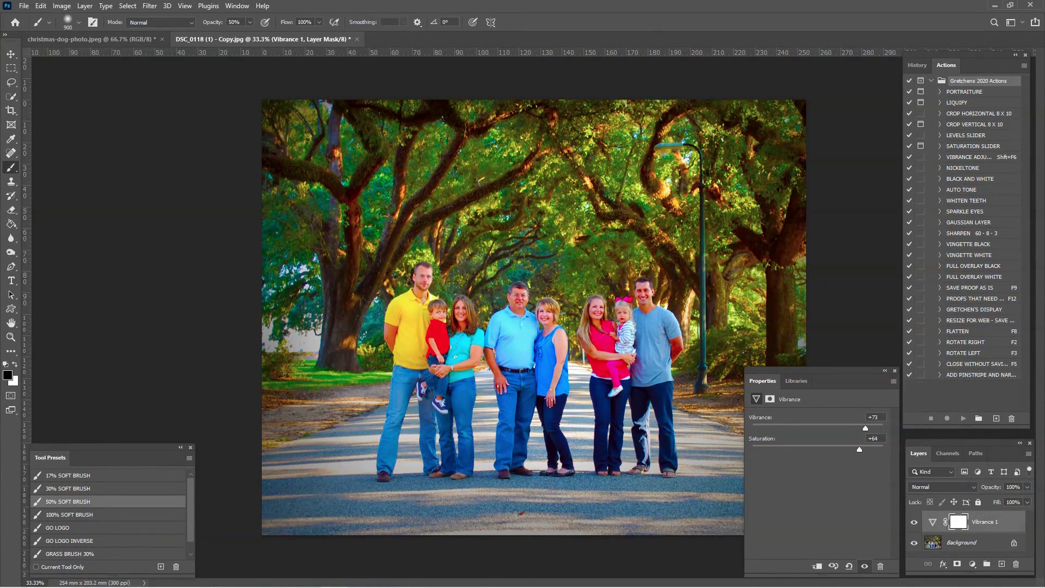